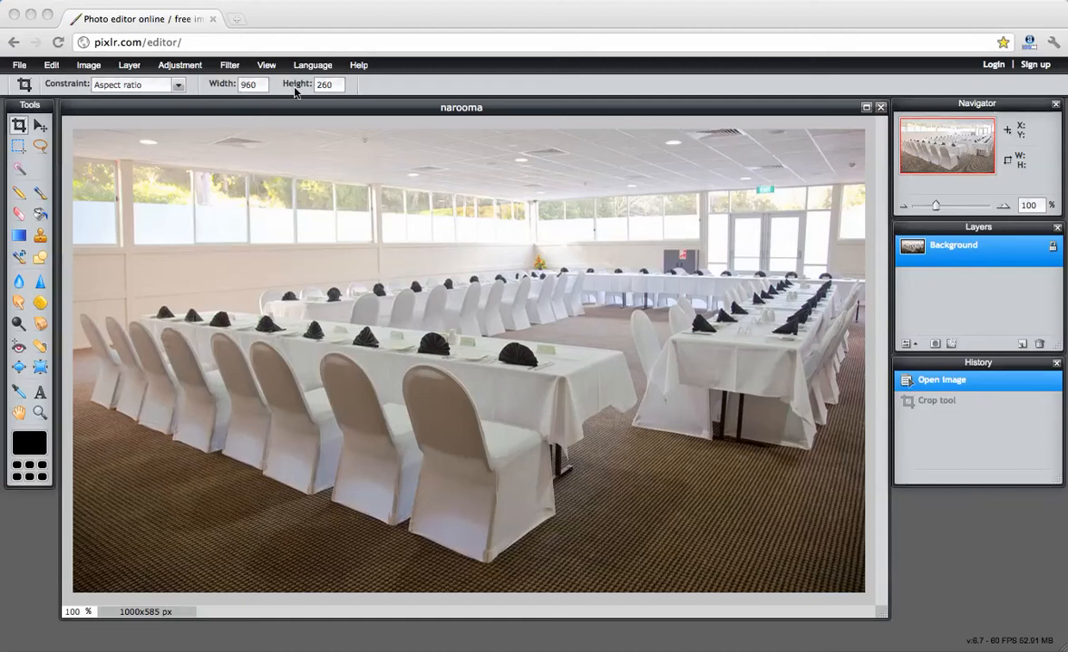
# Try to open the narooma.jpg image from the banners folder
pyautogui.click(19, 67)
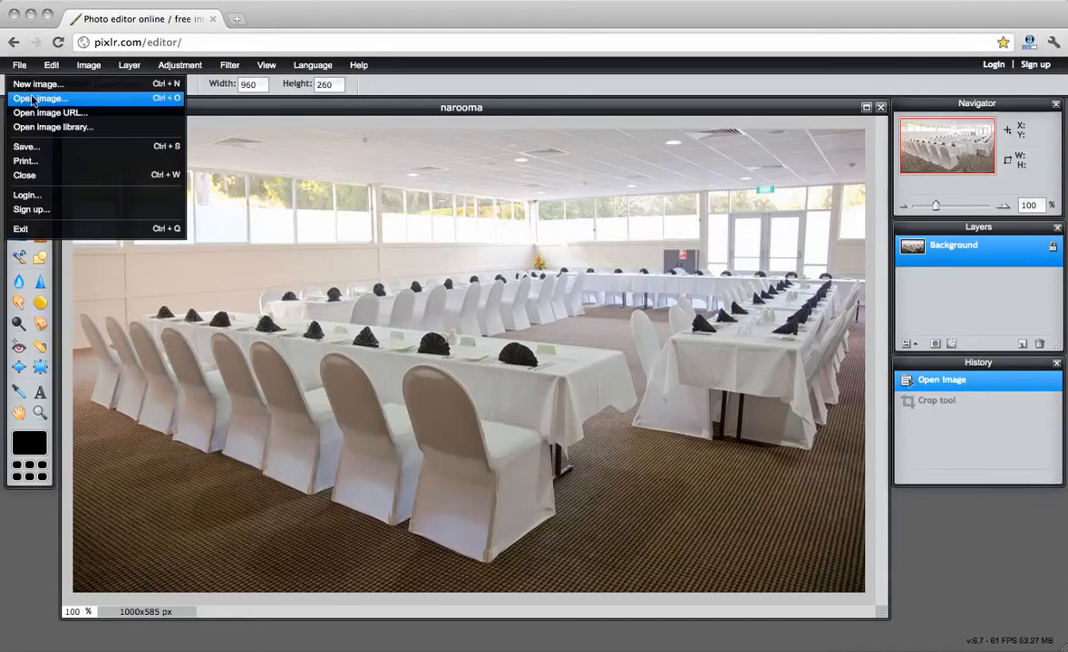
pyautogui.click(37, 98)
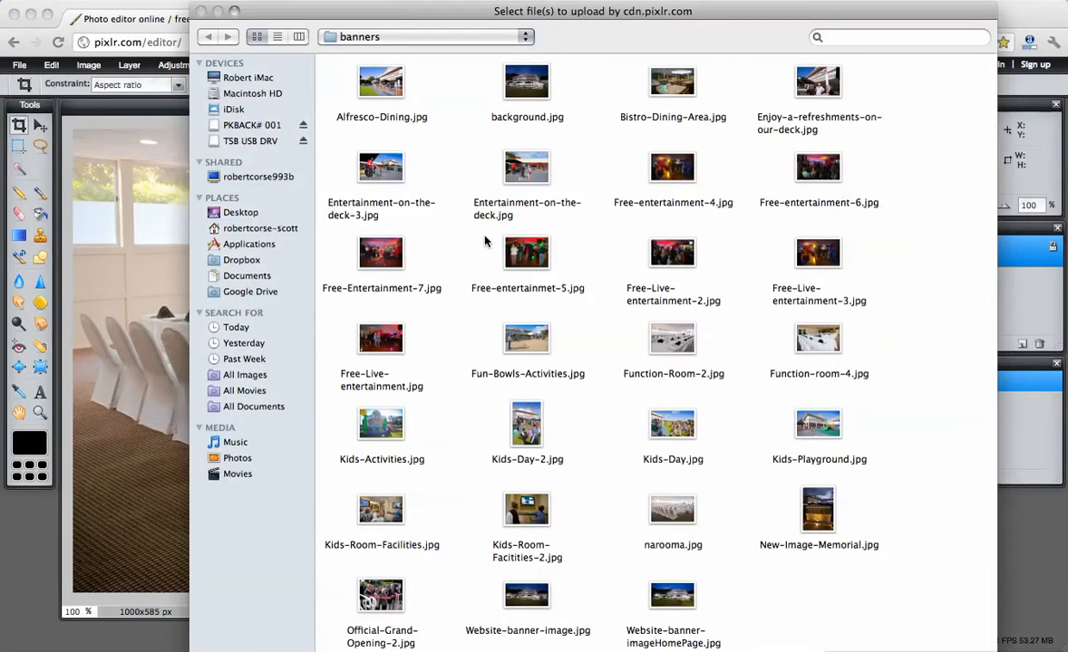
pyautogui.doubleClick(672, 512)
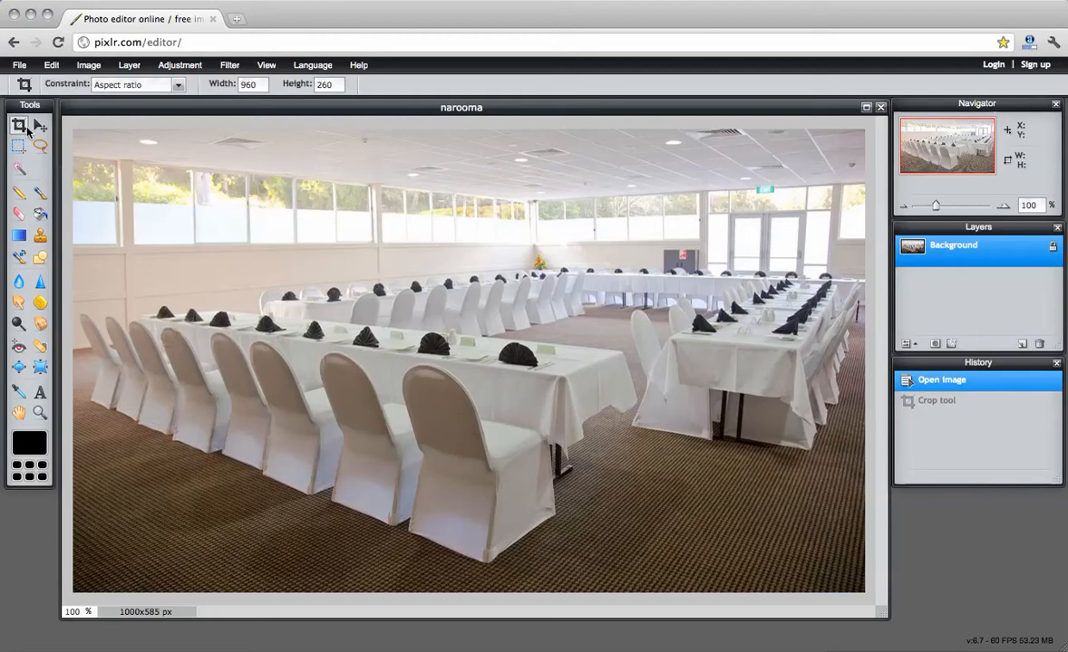
# Try a crop with no restriction of about 857 × 391 px on the room photo, and undo it
pyautogui.click(168, 84)
pyautogui.click(110, 100)
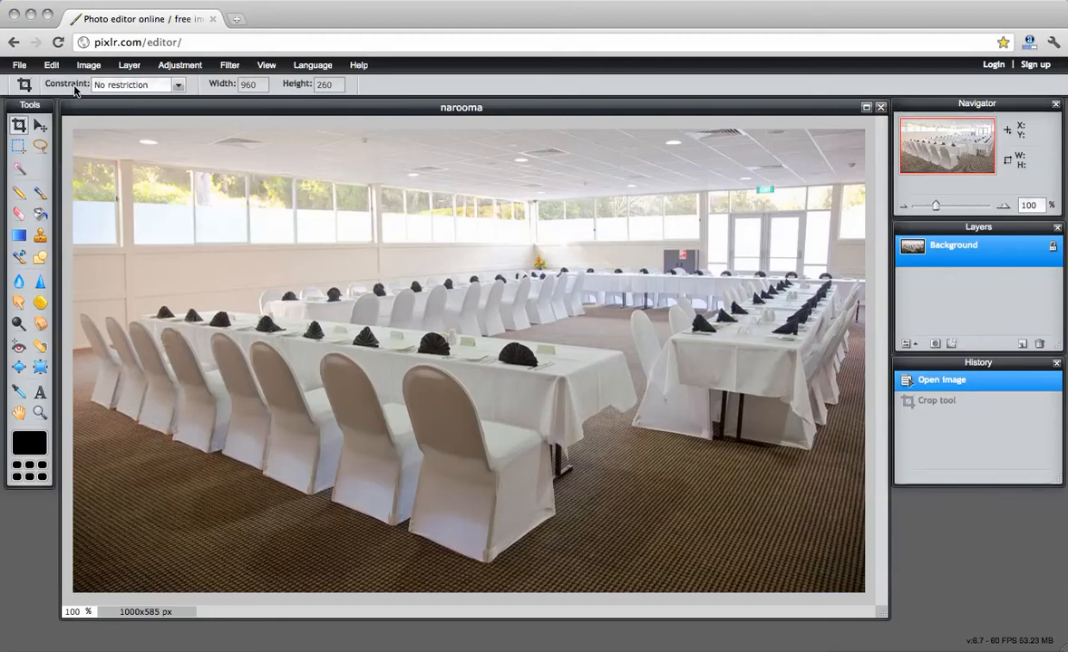
pyautogui.moveTo(138, 195); pyautogui.dragTo(516, 403)
pyautogui.moveTo(543, 467); pyautogui.dragTo(816, 508)
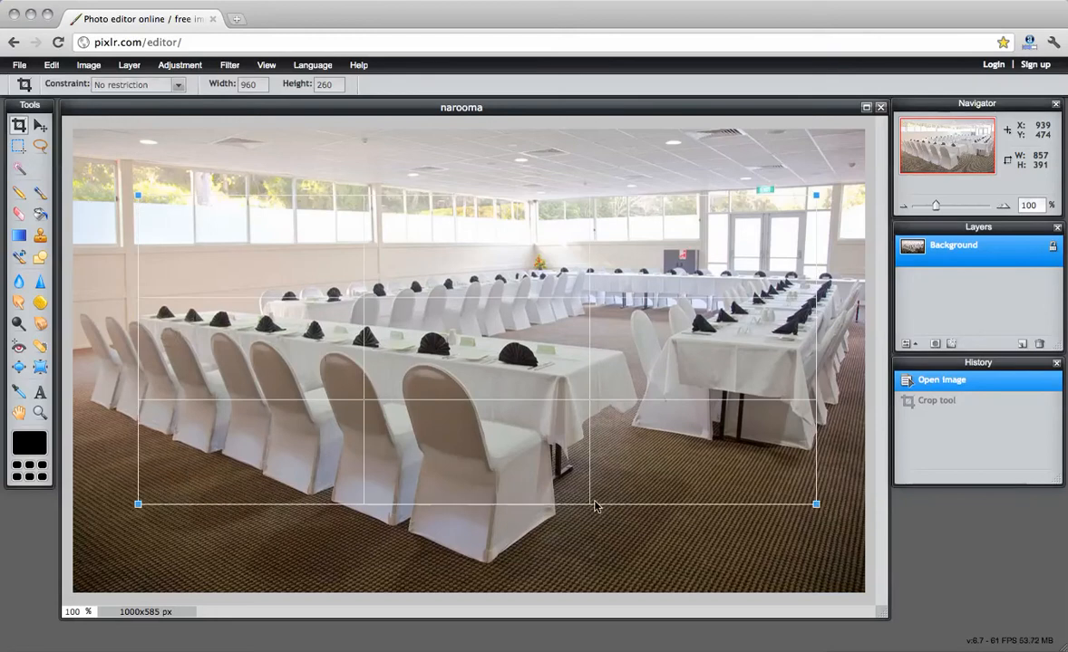
pyautogui.press('Return')
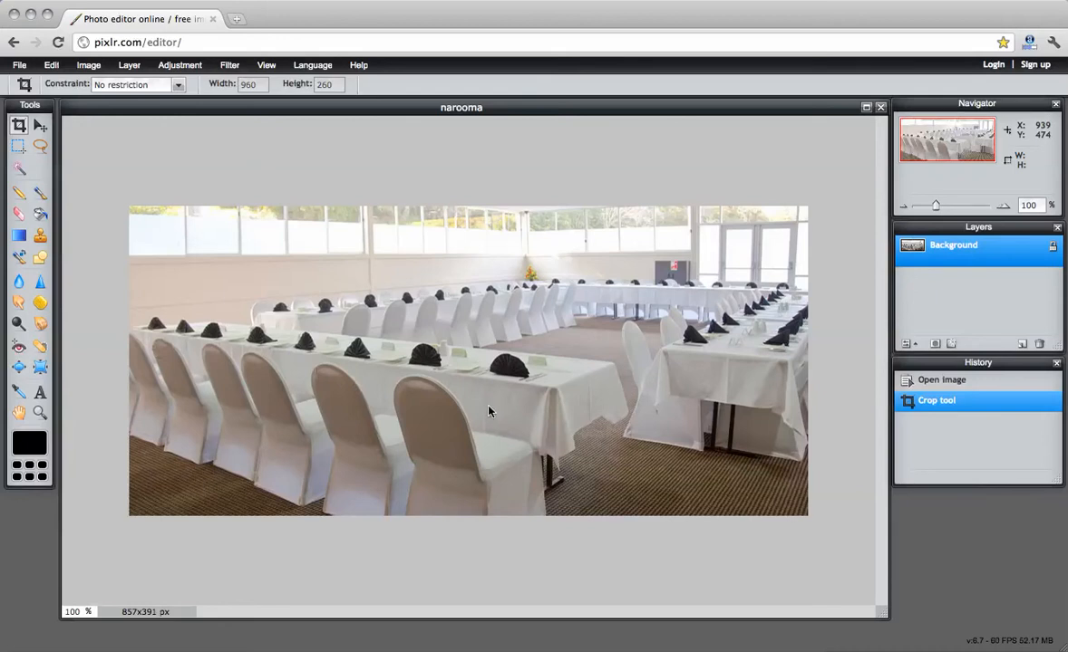
pyautogui.hotkey('ctrl', 'z')
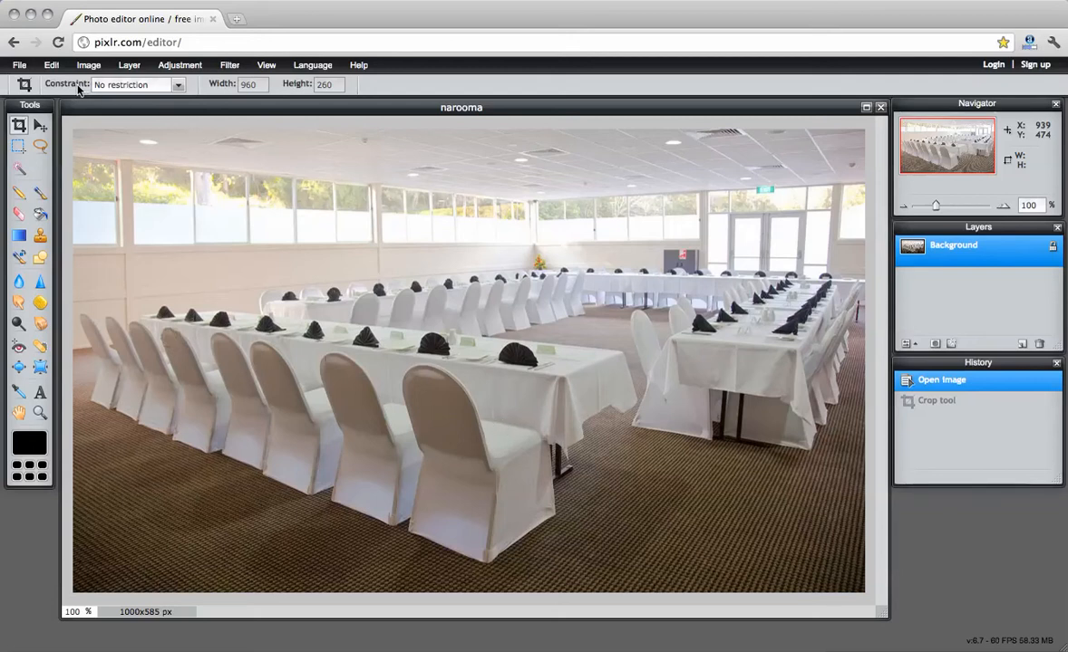
# Constrain the crop to an aspect ratio with width 960 and height 260
pyautogui.click(167, 83)
pyautogui.click(124, 114)
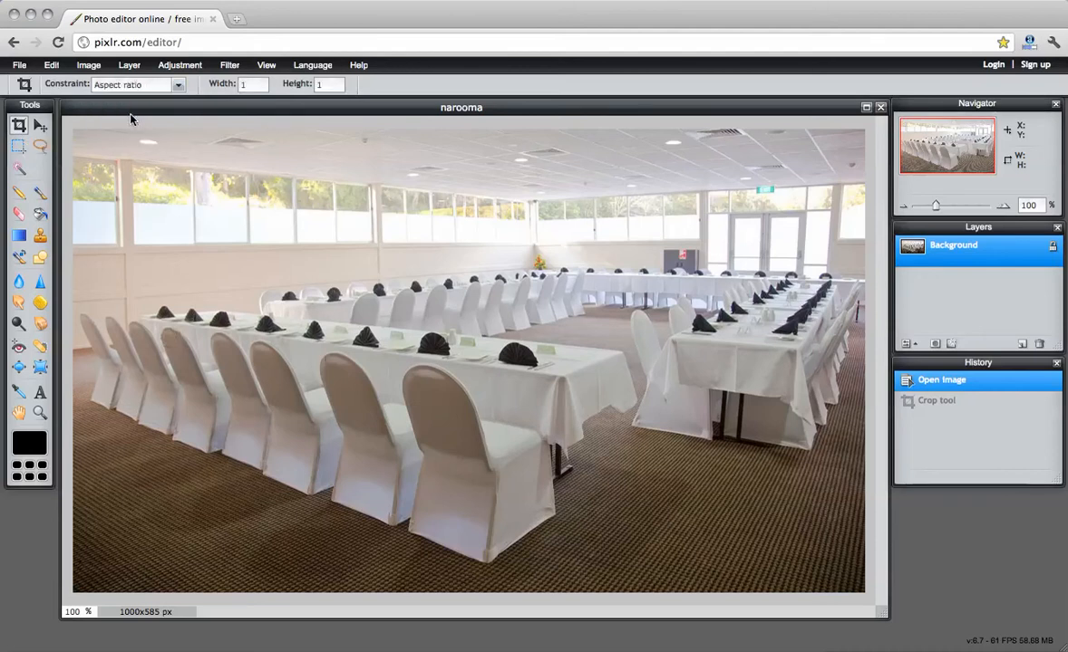
pyautogui.doubleClick(238, 84)
pyautogui.write('9')
pyautogui.doubleClick(318, 85)
pyautogui.write('260')
# Zoom the image view out to 12% and return it to 100%
pyautogui.moveTo(80, 611); pyautogui.dragTo(53, 612)
pyautogui.write('50')
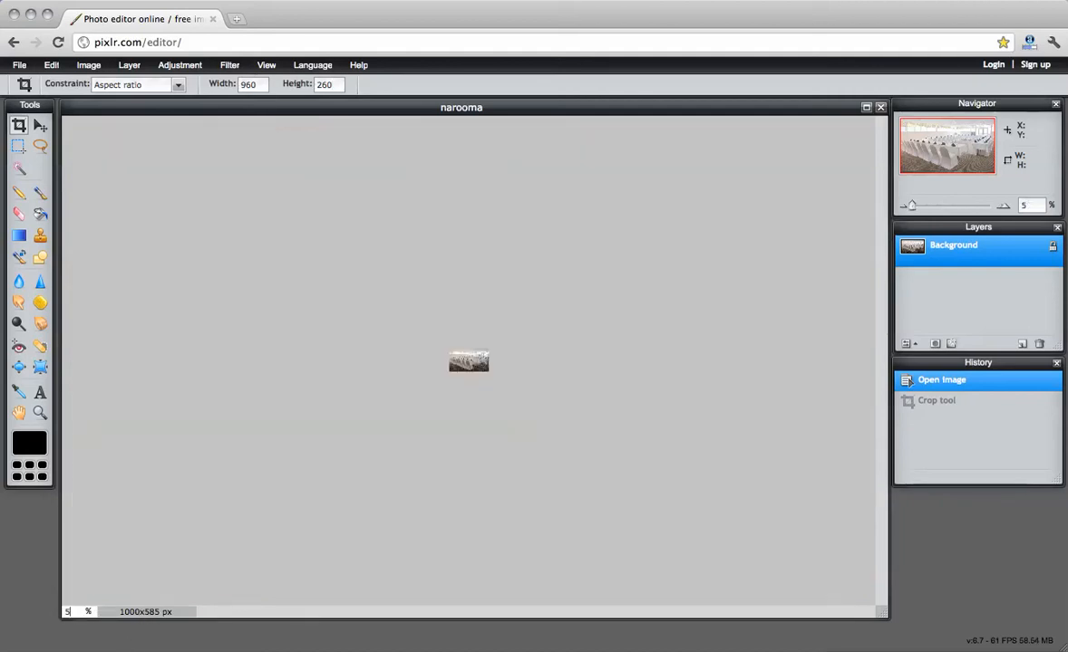
pyautogui.doubleClick(70, 613)
pyautogui.write('12')
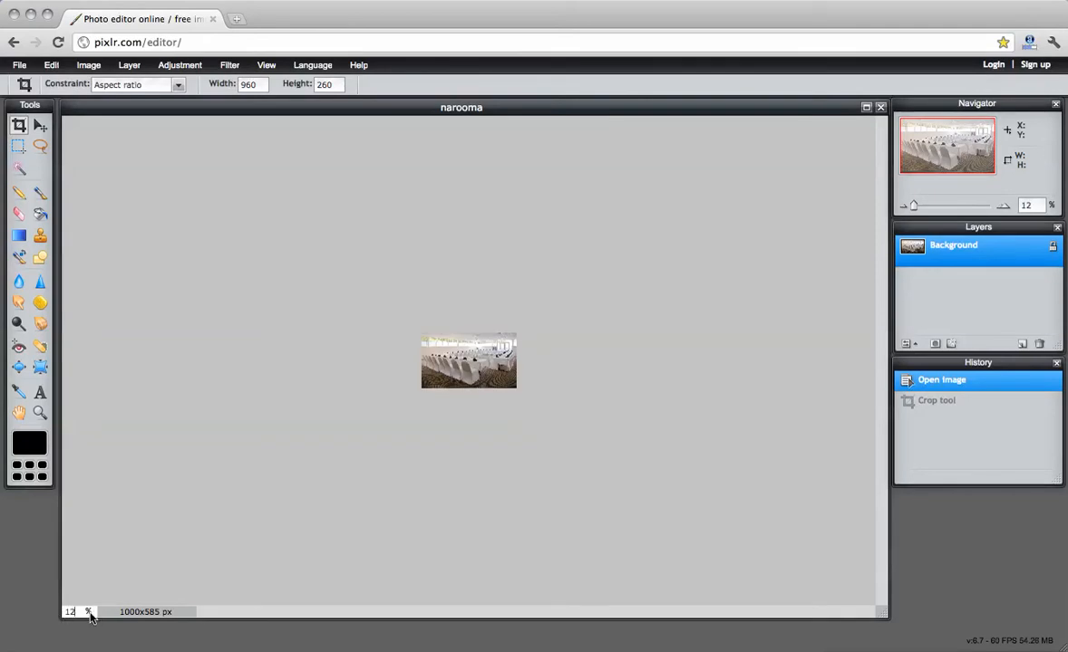
pyautogui.moveTo(75, 612); pyautogui.dragTo(52, 613)
pyautogui.write('100')
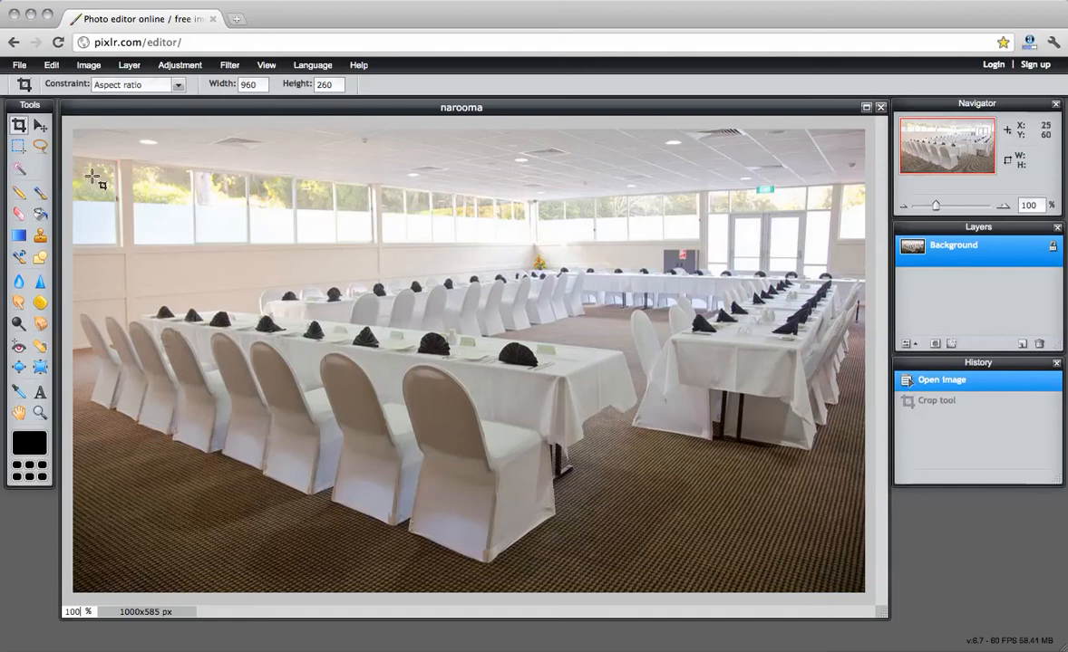
# Crop the photo to about 991 × 268 px around the tables and chairs, spanning nearly the full image width
pyautogui.moveTo(76, 186); pyautogui.dragTo(863, 595)
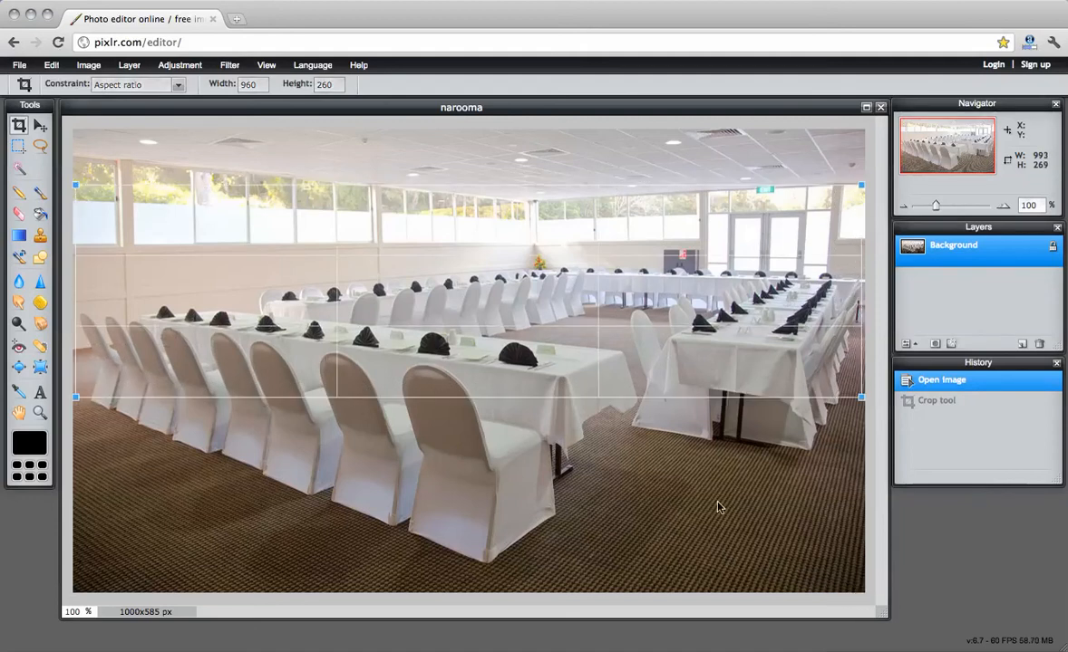
pyautogui.moveTo(508, 318); pyautogui.dragTo(507, 401)
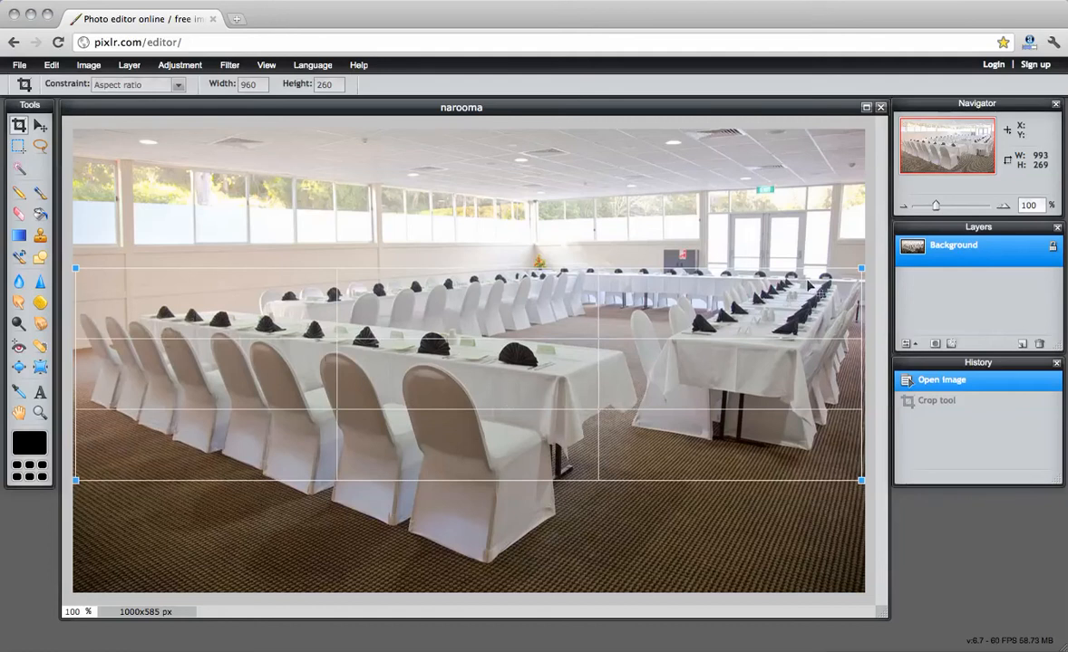
pyautogui.moveTo(860, 268)
pyautogui.mouseDown()
pyautogui.moveTo(829, 272)
pyautogui.moveTo(858, 269)
pyautogui.mouseUp()
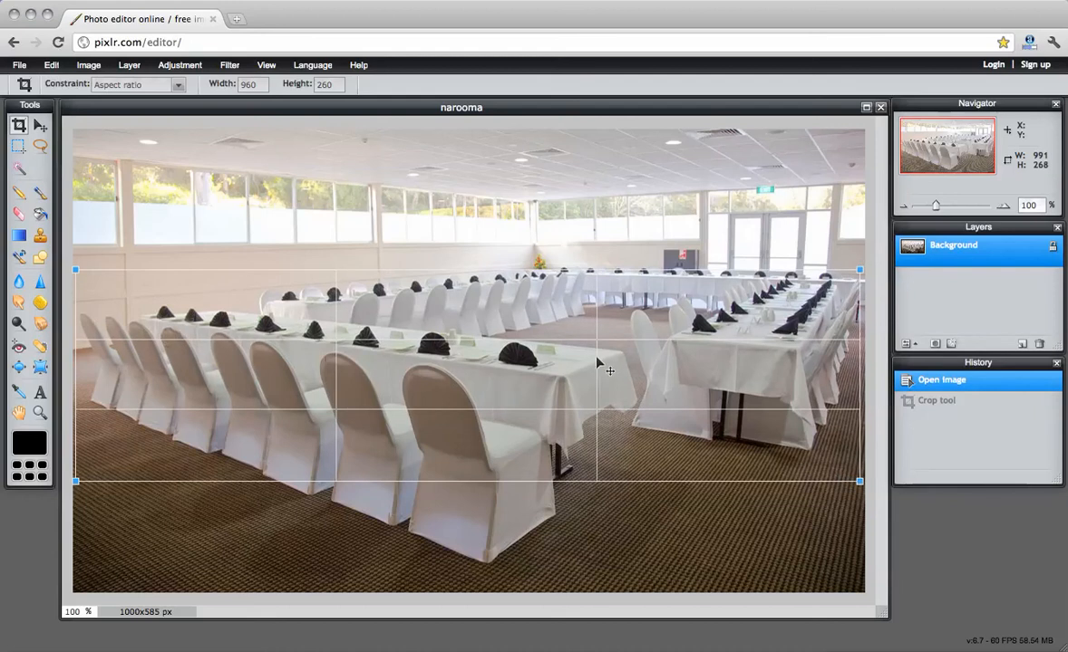
pyautogui.moveTo(533, 349); pyautogui.dragTo(528, 338)
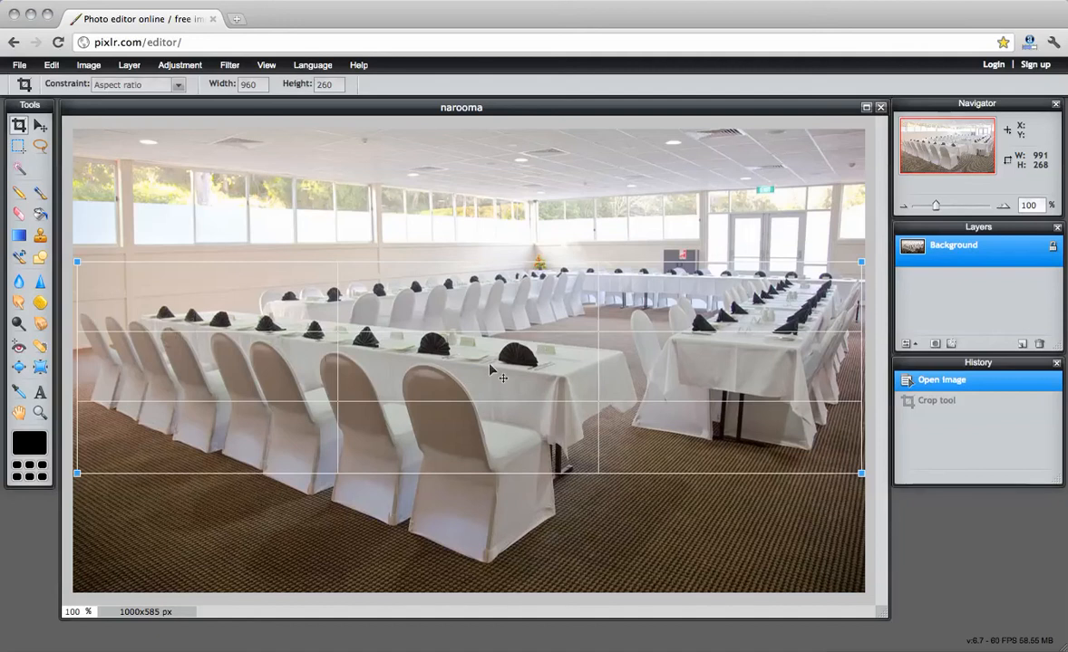
pyautogui.press('Return')
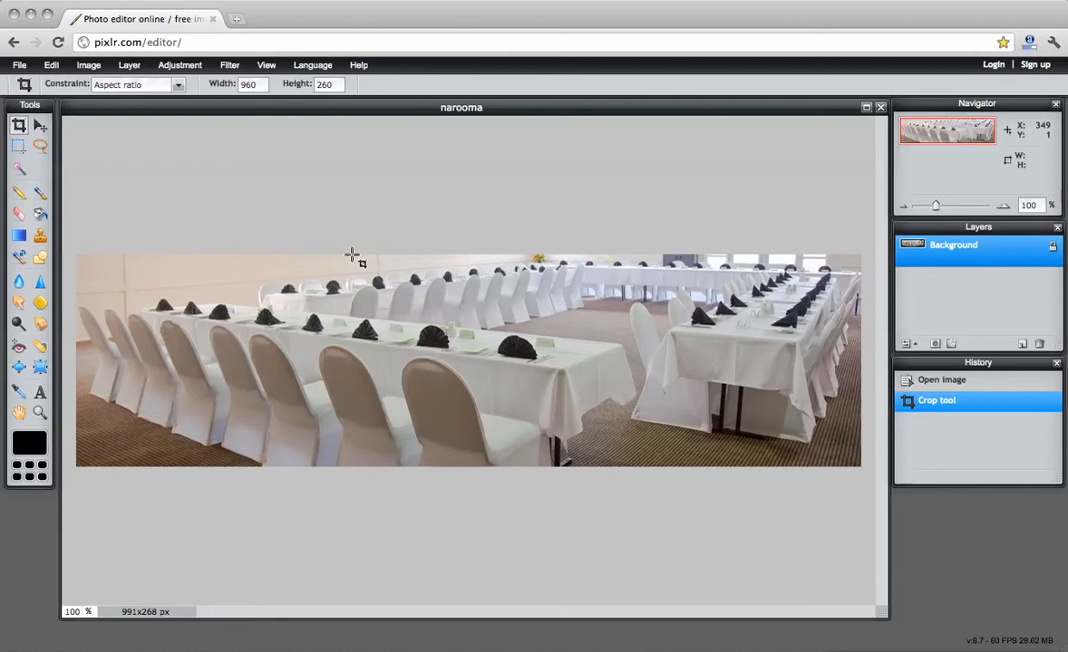
# Resize the cropped image to 960 pixels wide with proportions constrained
pyautogui.click(91, 67)
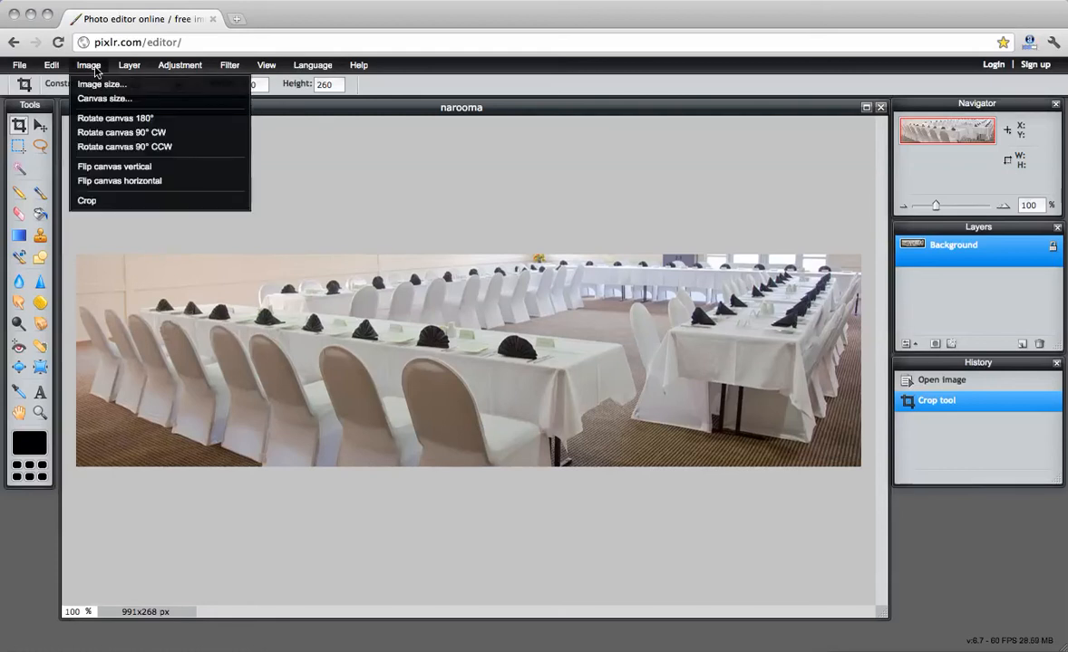
pyautogui.click(96, 83)
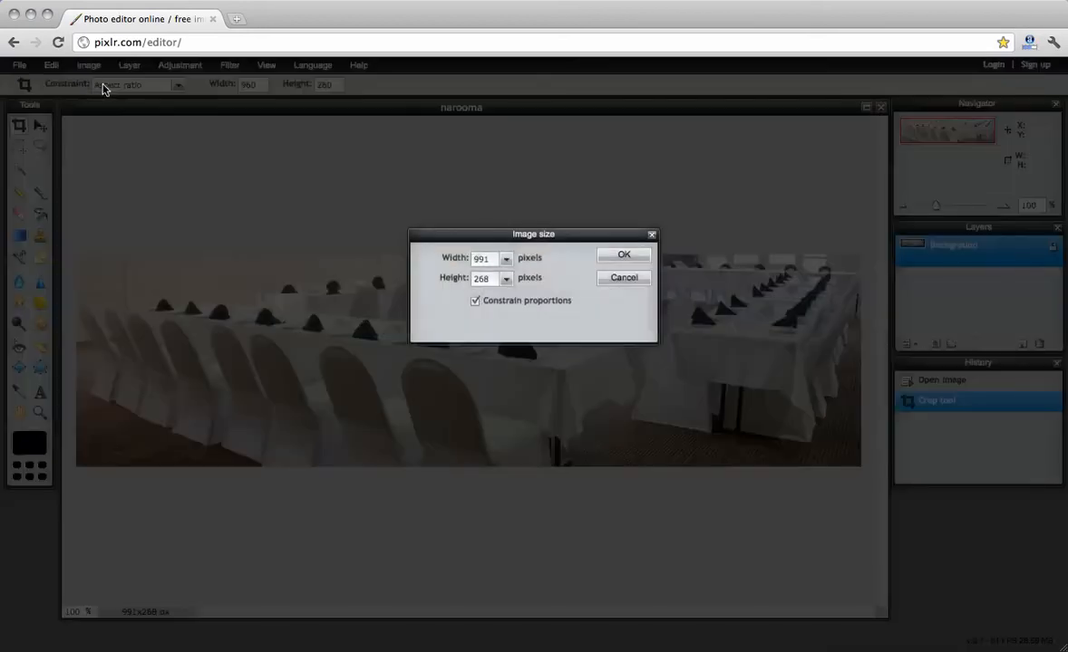
pyautogui.moveTo(492, 261); pyautogui.dragTo(429, 261)
pyautogui.write('960')
pyautogui.click(610, 252)
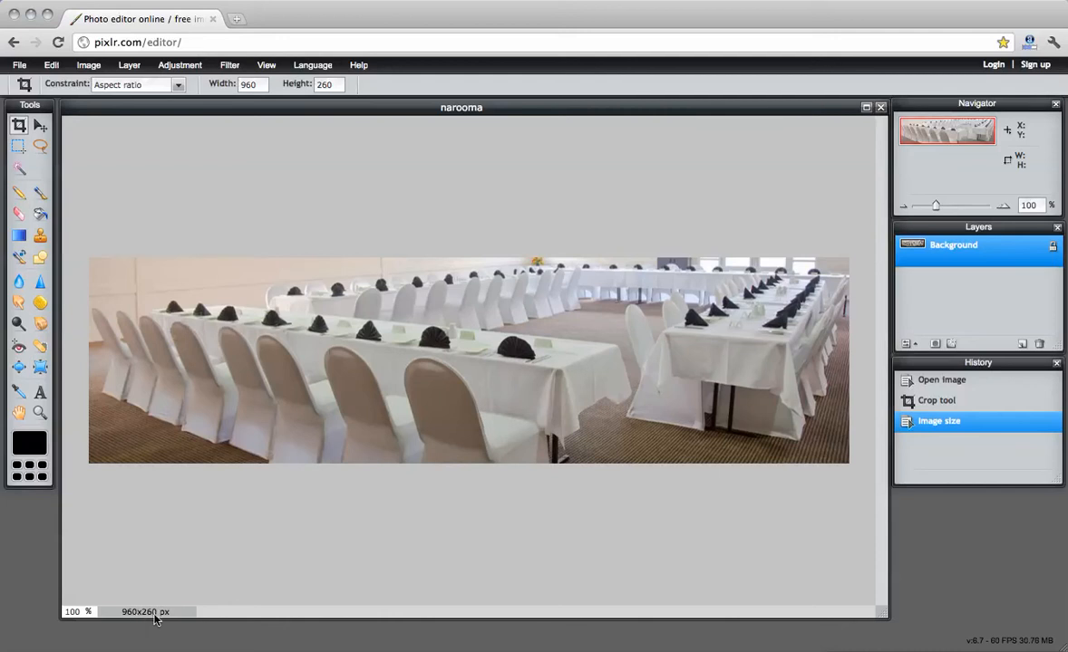
# Start saving the image to the computer and name it function-room-setup
pyautogui.click(19, 66)
pyautogui.click(29, 148)
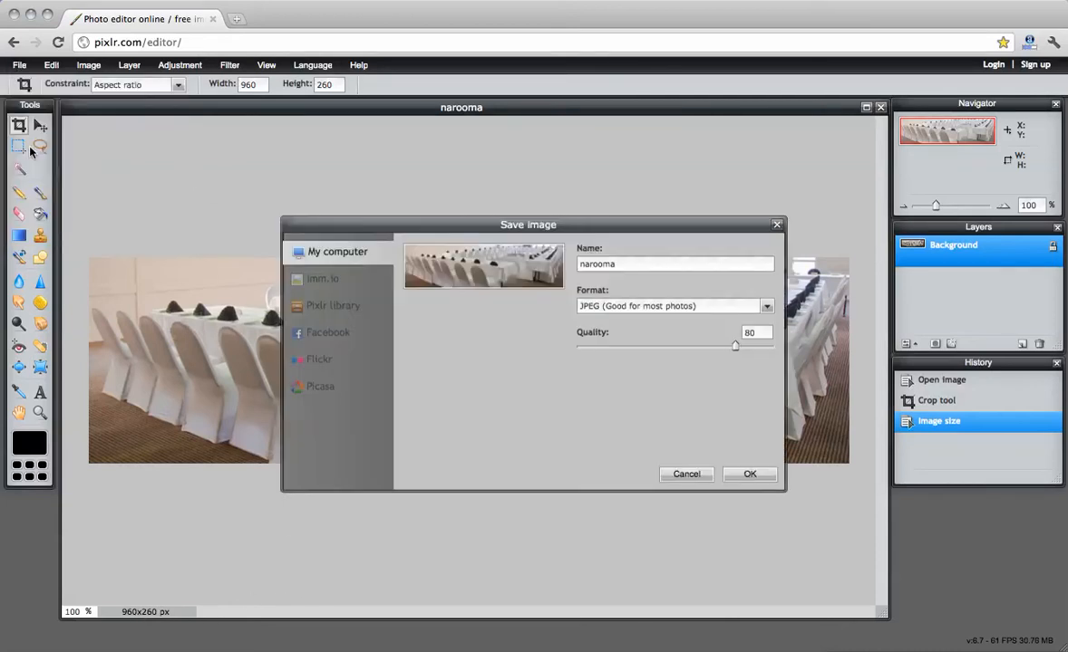
pyautogui.doubleClick(625, 264)
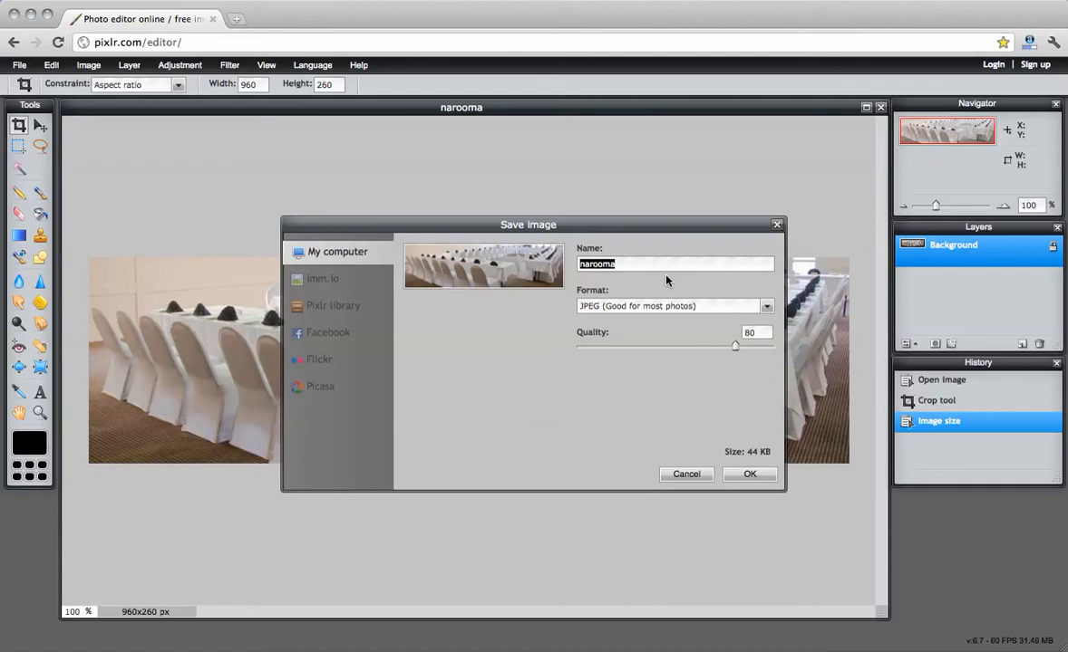
pyautogui.write('fin')
pyautogui.press('BackSpace')
pyautogui.press('BackSpace')
pyautogui.press('BackSpace')
pyautogui.press('BackSpace')
pyautogui.press('BackSpace')
pyautogui.press('BackSpace')
pyautogui.write('unction')
pyautogui.write('_room')
pyautogui.write('_set')
pyautogui.write('up')
pyautogui.click(615, 265)
pyautogui.press('BackSpace')
pyautogui.write('-')
pyautogui.click(641, 265)
pyautogui.press('BackSpace')
pyautogui.write('-')
# Try a JPEG quality of 60 and a higher setting, and return the quality to 80
pyautogui.moveTo(725, 347); pyautogui.dragTo(713, 347)
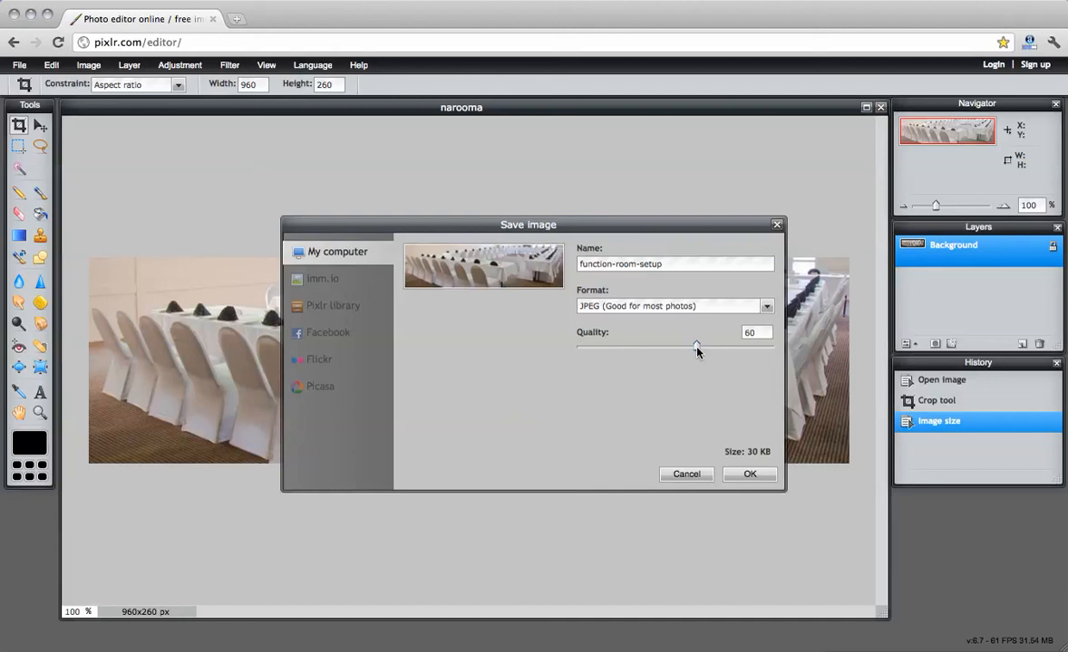
pyautogui.moveTo(698, 349); pyautogui.dragTo(735, 350)
pyautogui.moveTo(736, 346); pyautogui.dragTo(775, 351)
pyautogui.moveTo(773, 350); pyautogui.dragTo(735, 350)
# Choose the Desktop as location for function-room-setup.jpg, then cancel the download and close the save dialog
pyautogui.click(749, 473)
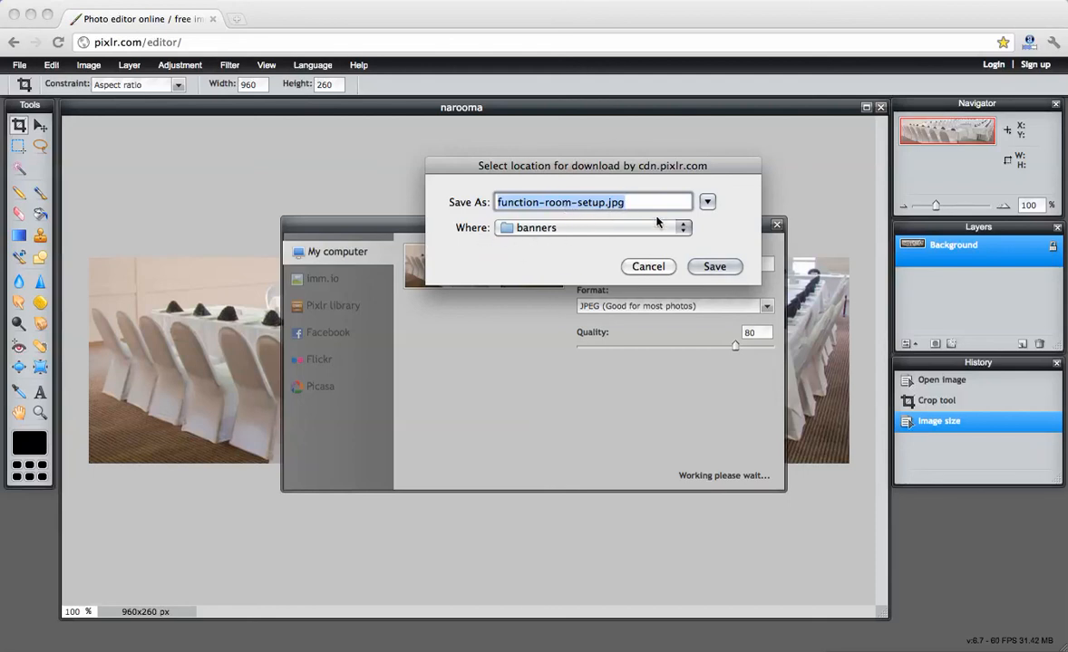
pyautogui.click(682, 228)
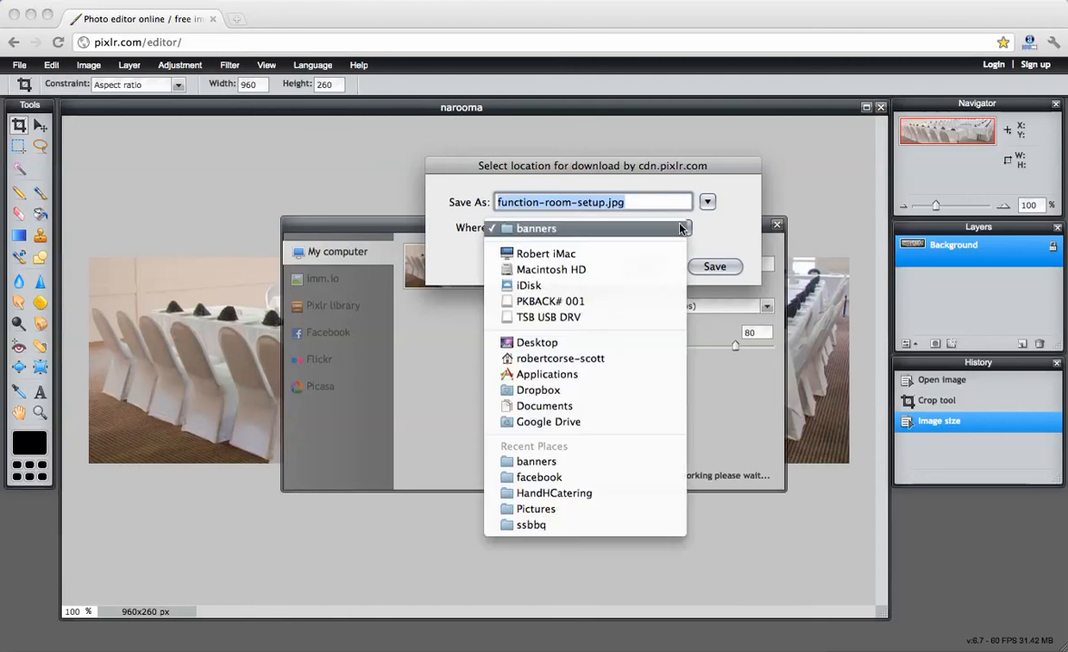
pyautogui.click(587, 343)
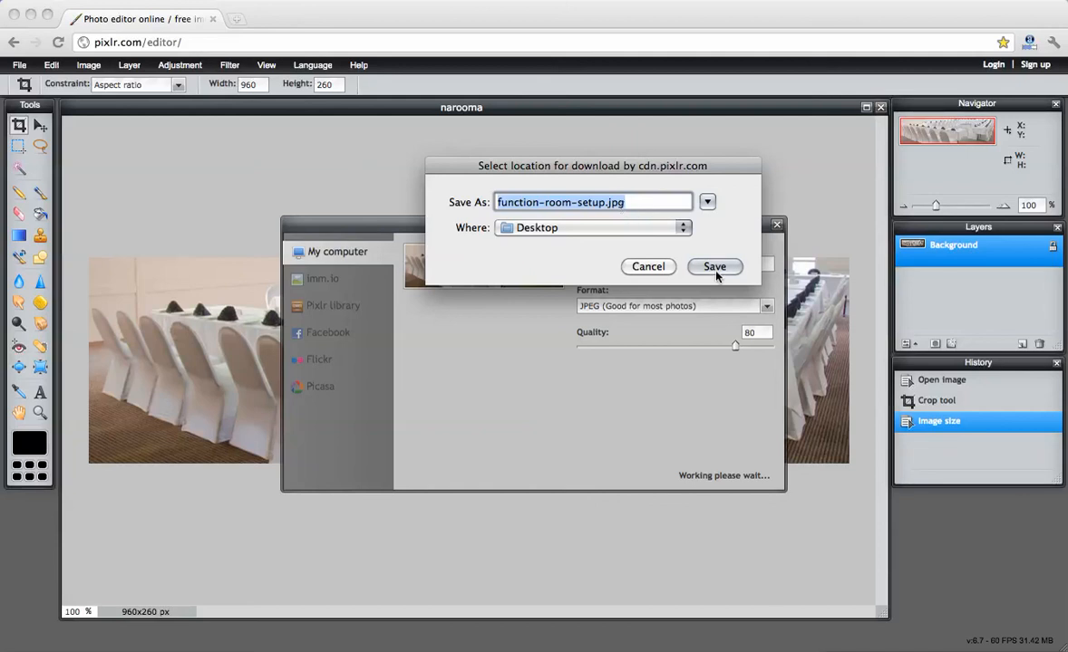
pyautogui.click(645, 266)
pyautogui.click(777, 224)
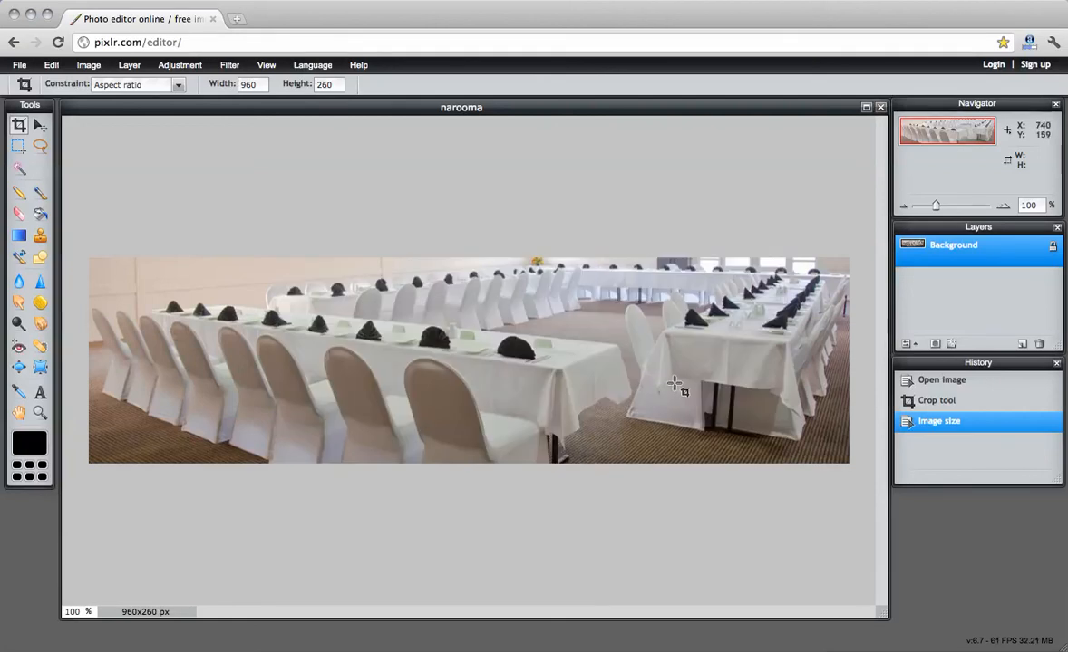